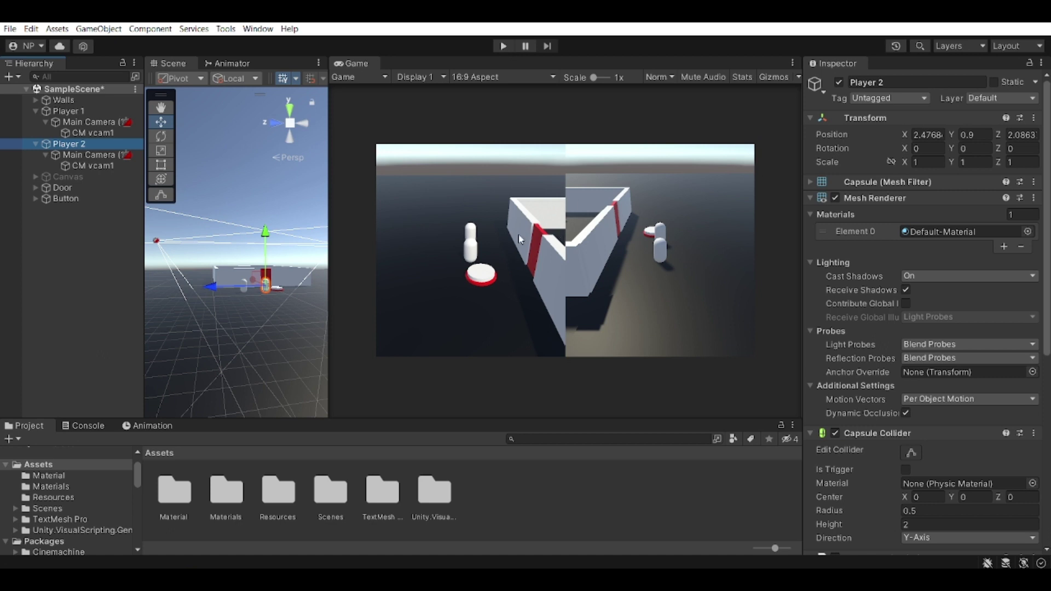
Step: Select Player 1's Main Camera and confirm in the Layer dropdown that it is on p1
left_click(653, 231)
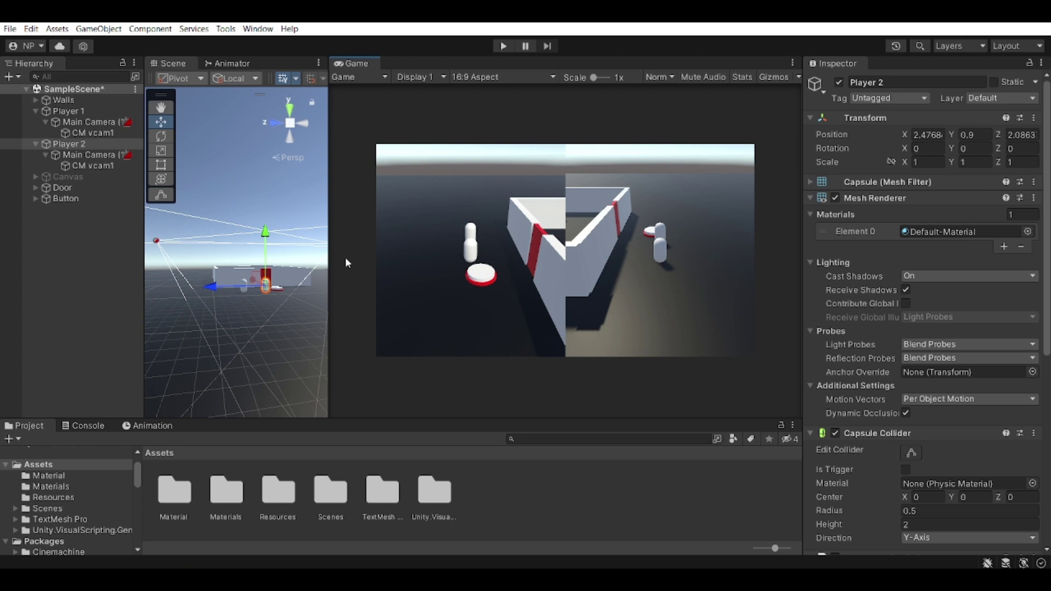
mouse_move(90, 122)
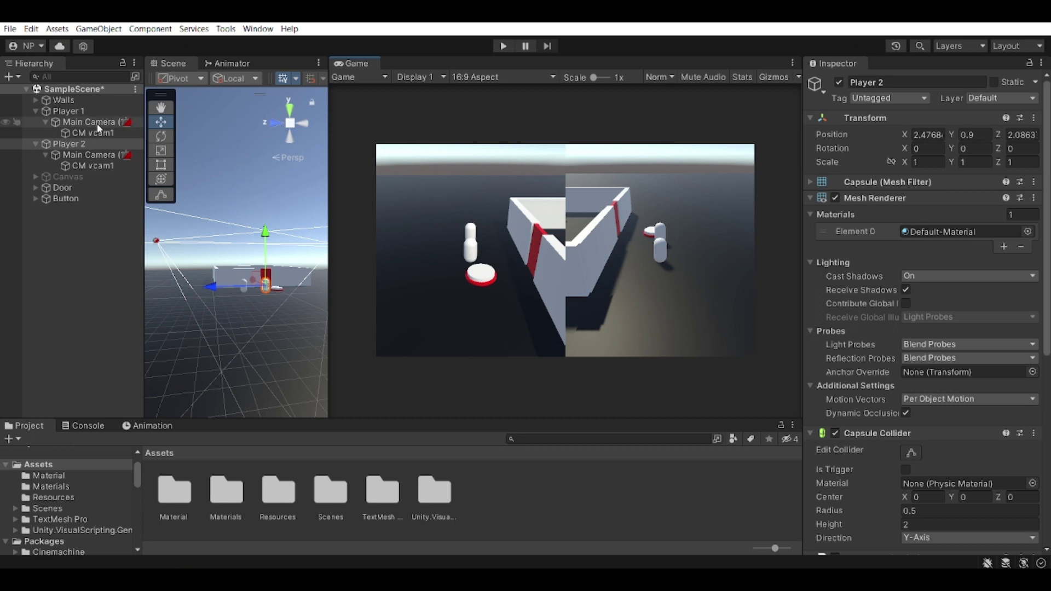
left_click(84, 112)
left_click(73, 143)
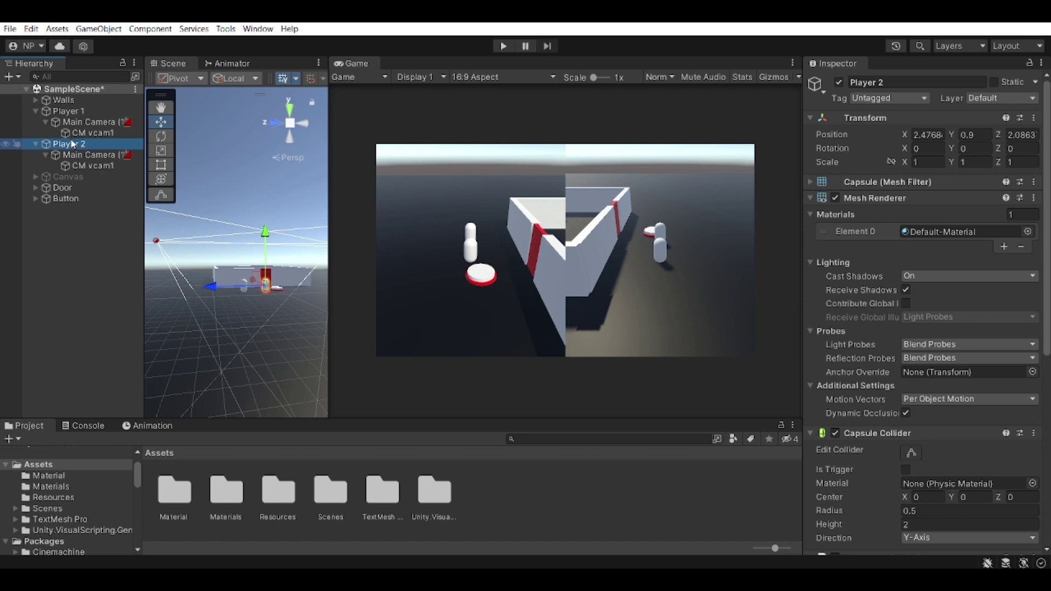
left_click(80, 121)
left_click(78, 157)
left_click(84, 121)
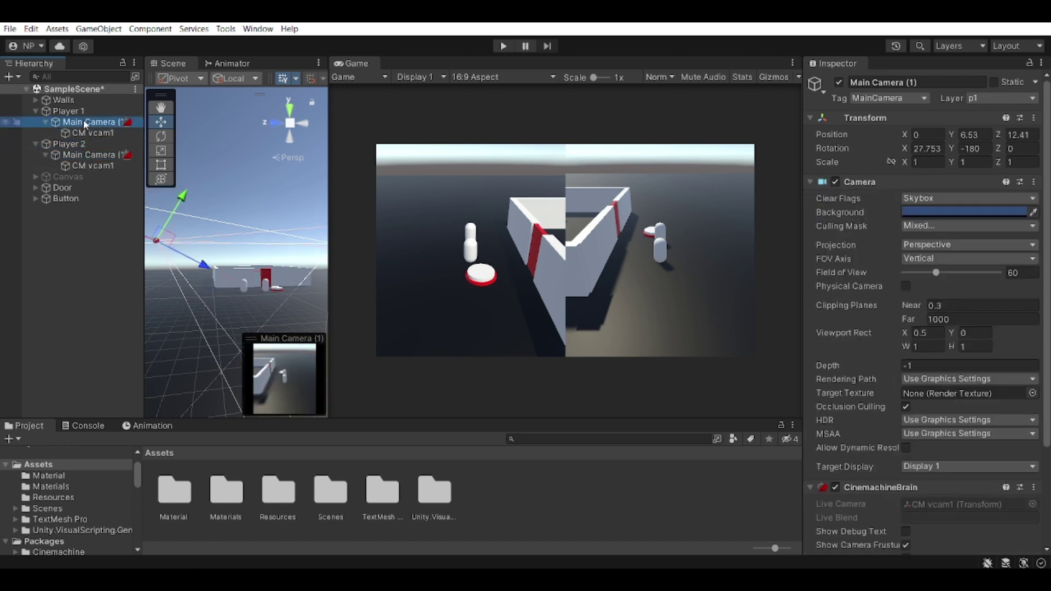
left_click(996, 99)
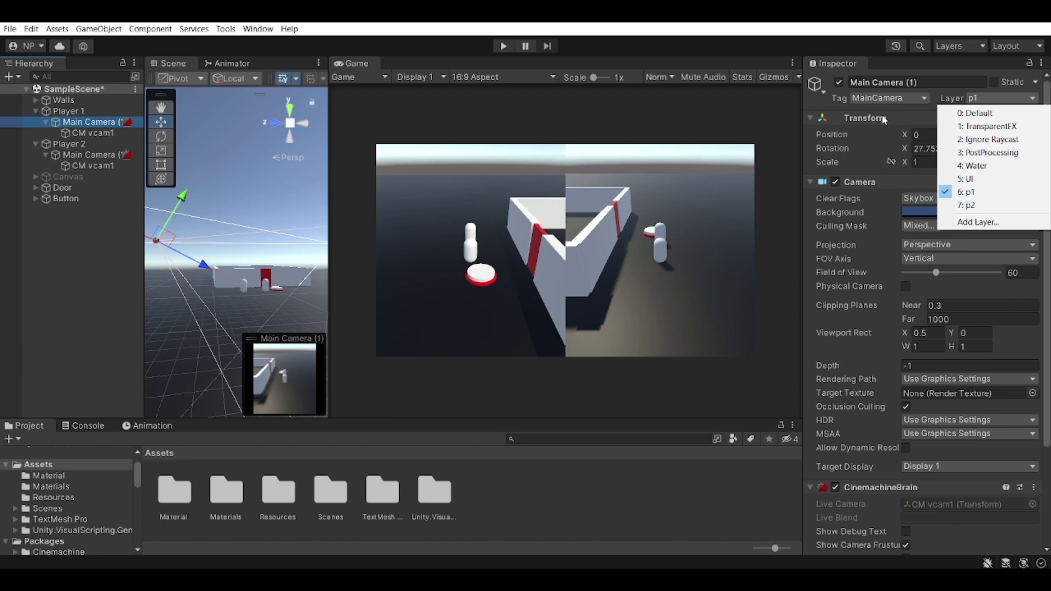
left_click(887, 25)
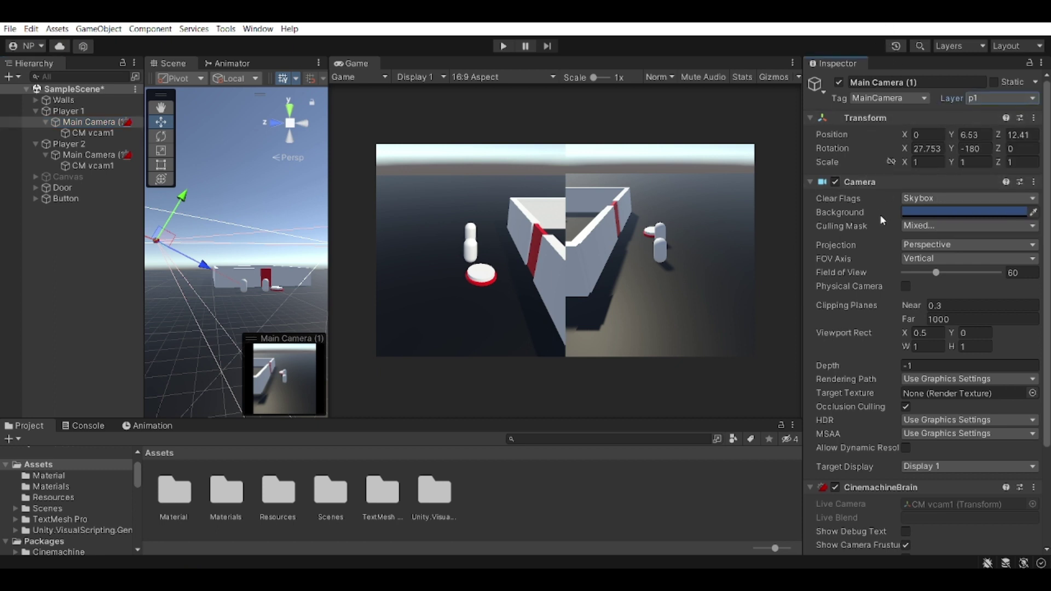
Step: Uncheck p1 in Player 2's camera Culling Mask, then return to Player 1's Main Camera
left_click(929, 227)
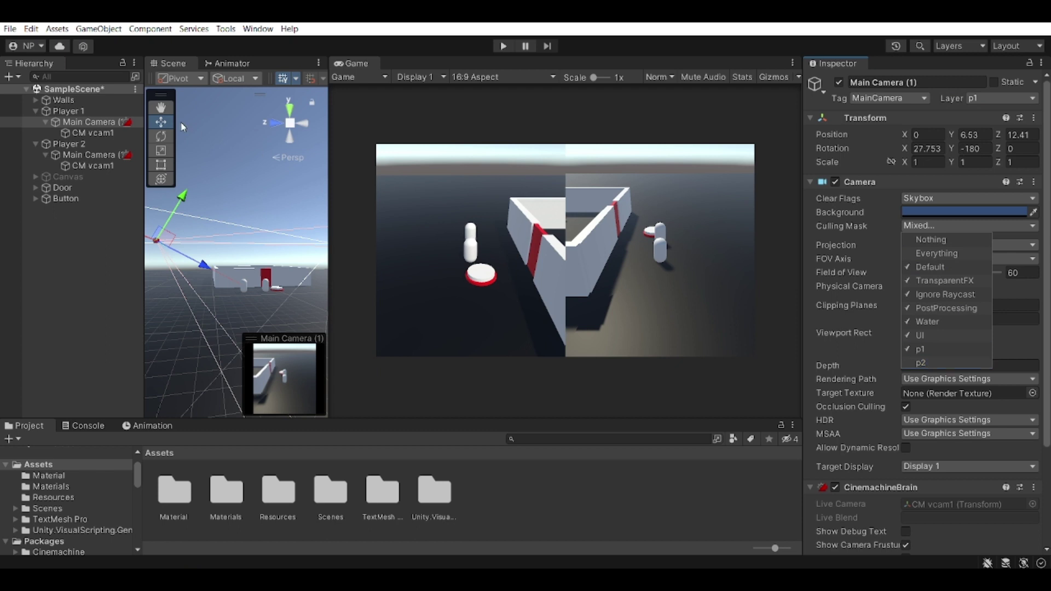
left_click(90, 155)
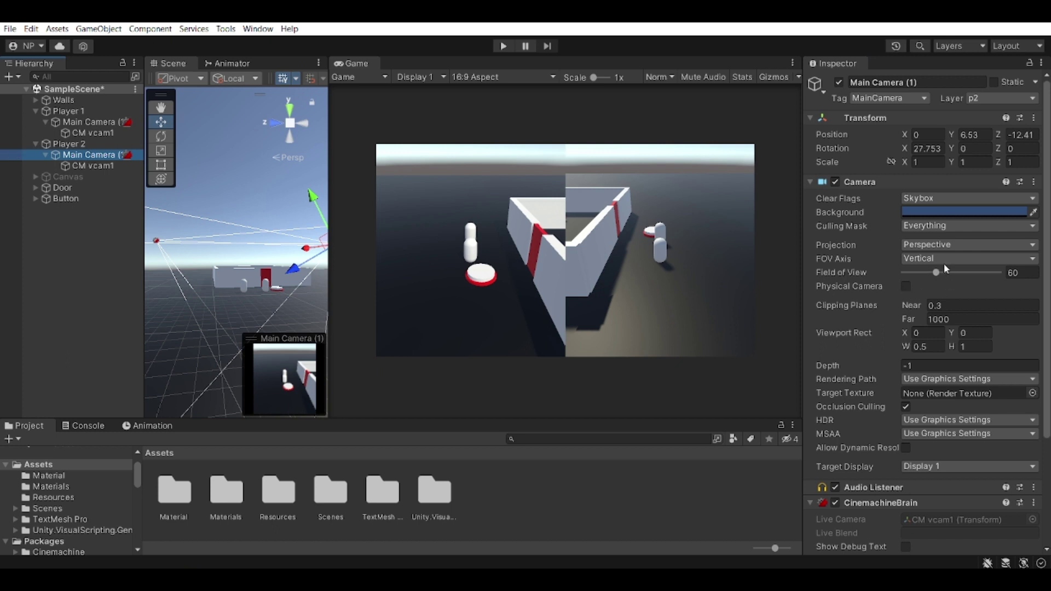
left_click(920, 231)
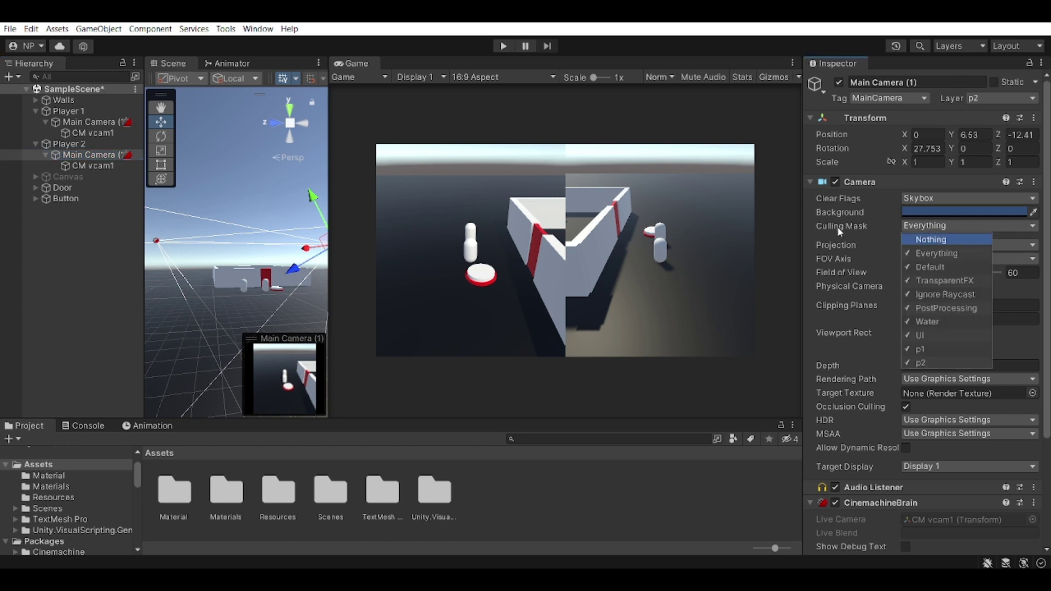
left_click(932, 349)
left_click(747, 486)
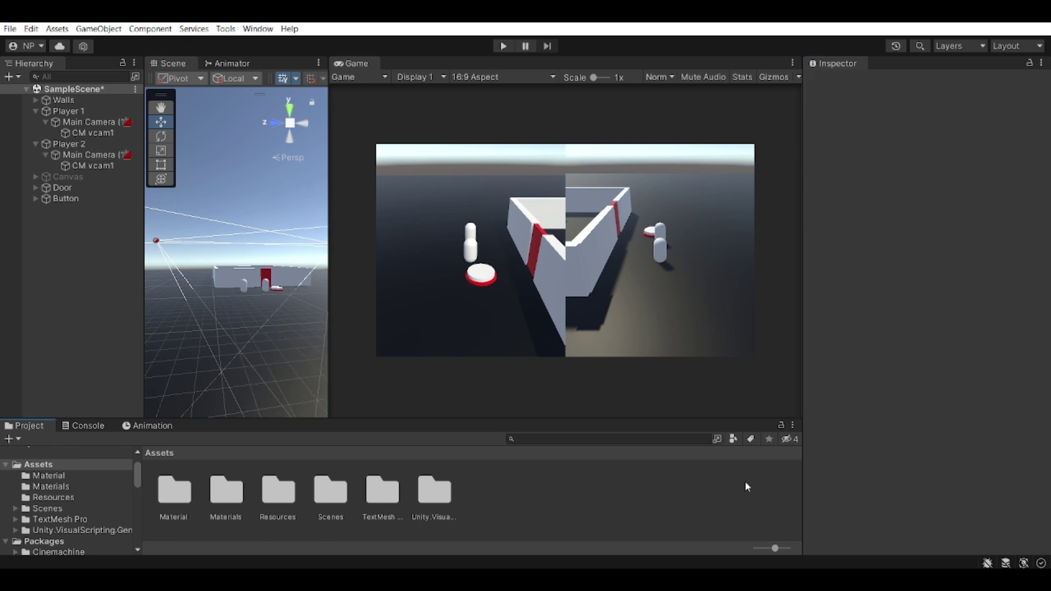
left_click(87, 155)
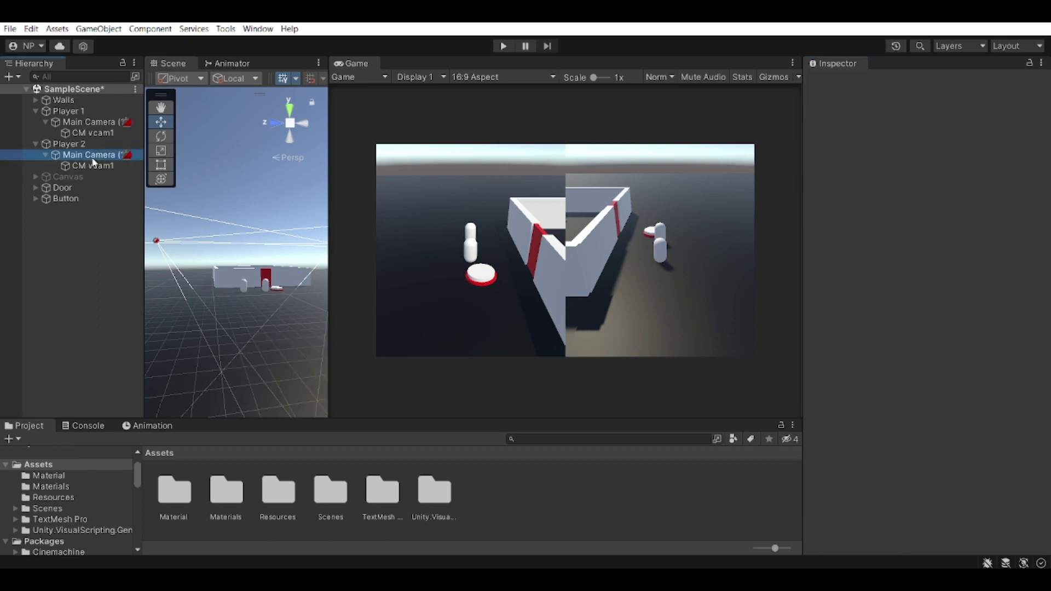
left_click(91, 128)
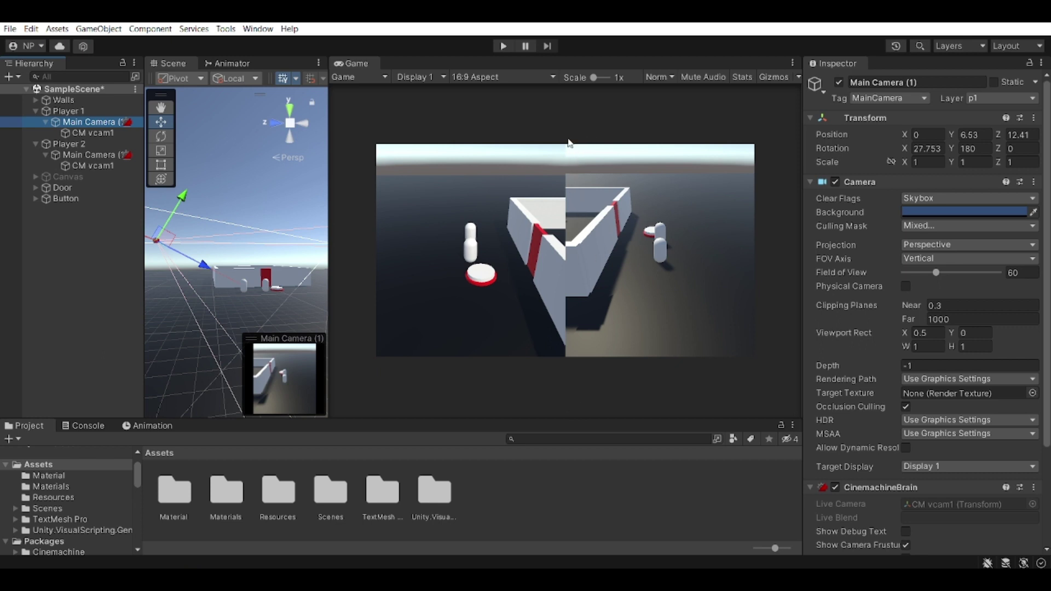
left_click(927, 334)
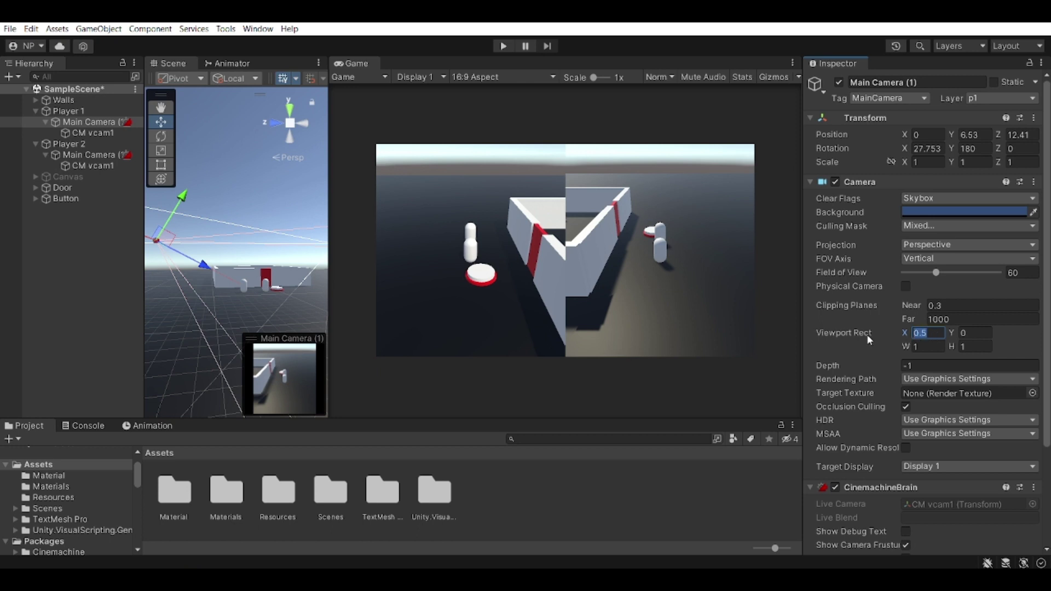
type("0")
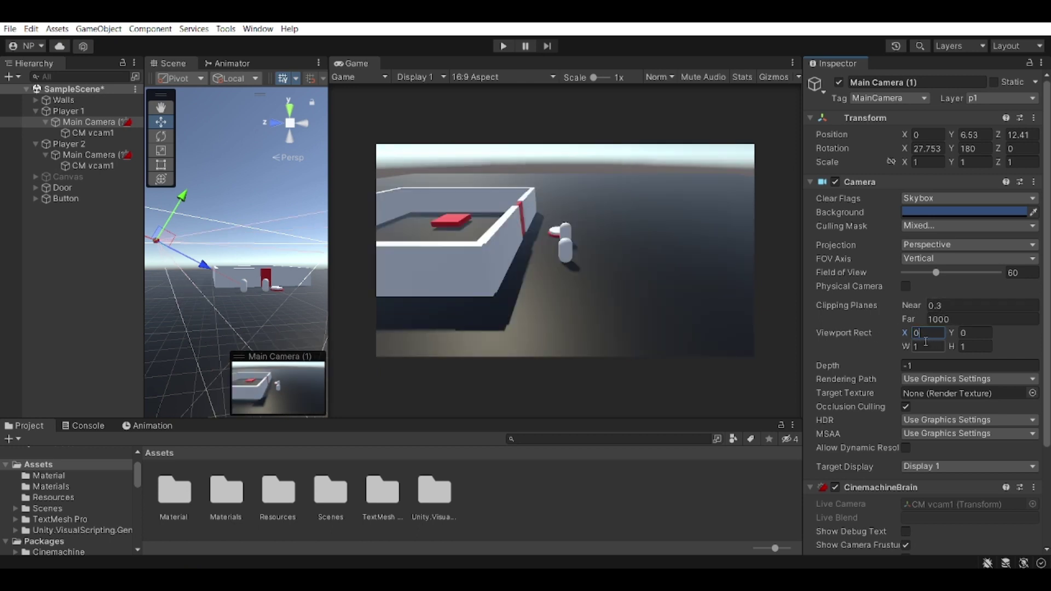
type("0")
type(".5")
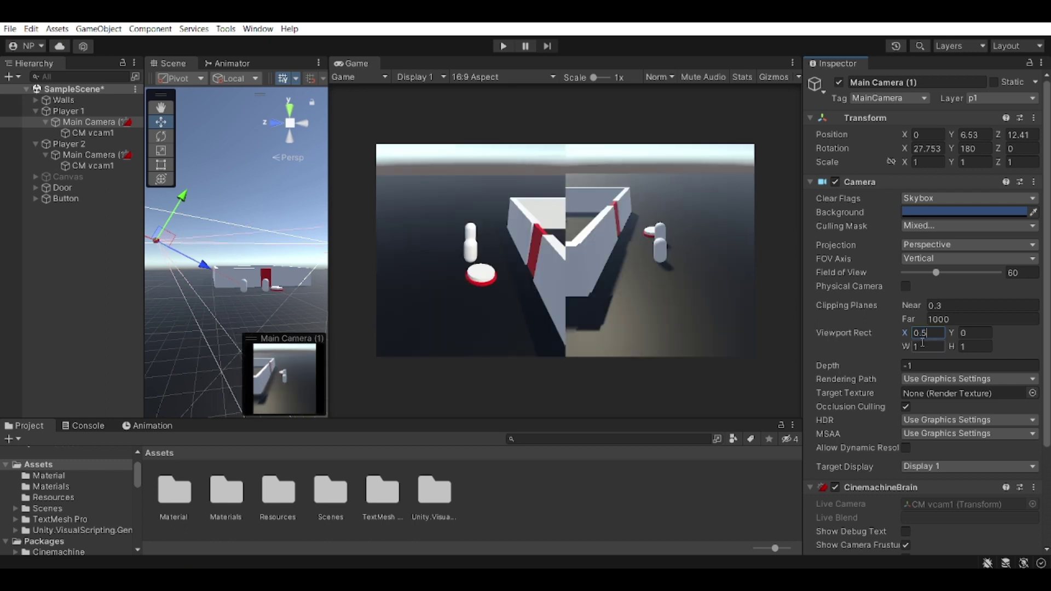
left_click(927, 343)
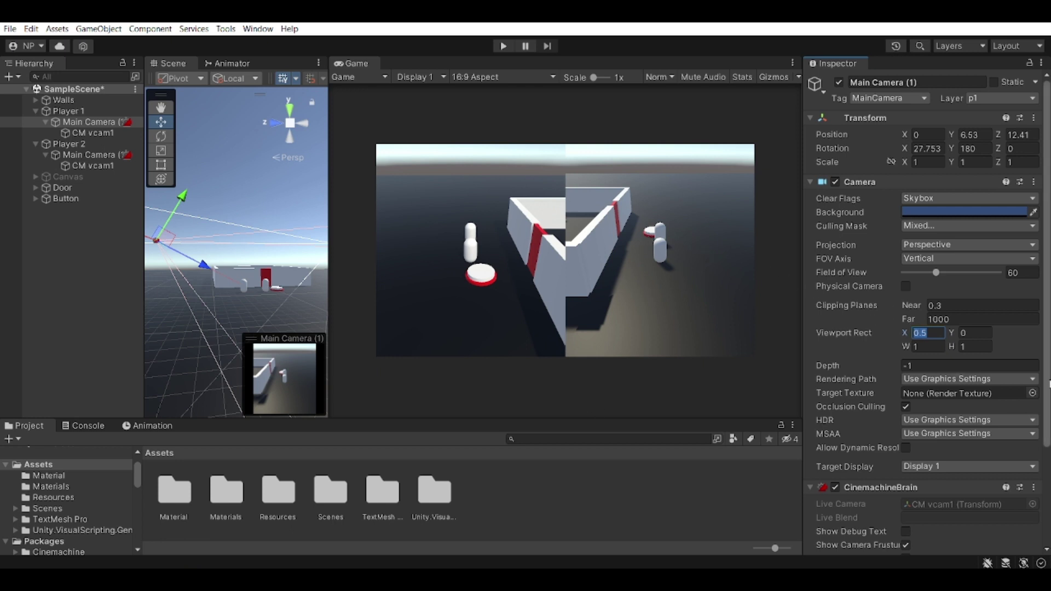
left_click(902, 335)
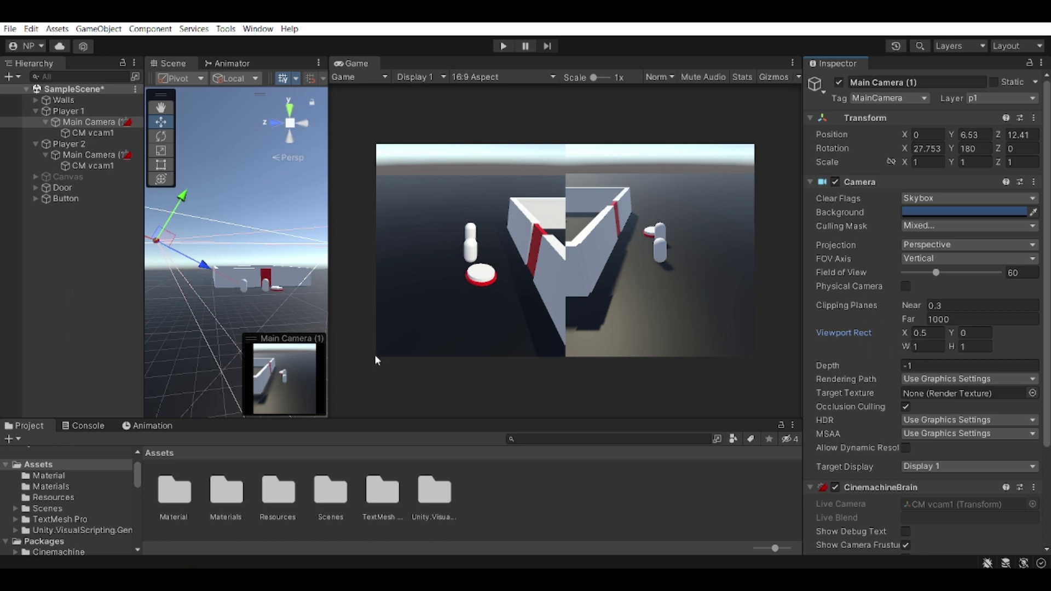
mouse_move(953, 346)
left_mouse_down()
mouse_move(677, 342)
mouse_move(899, 349)
left_mouse_up()
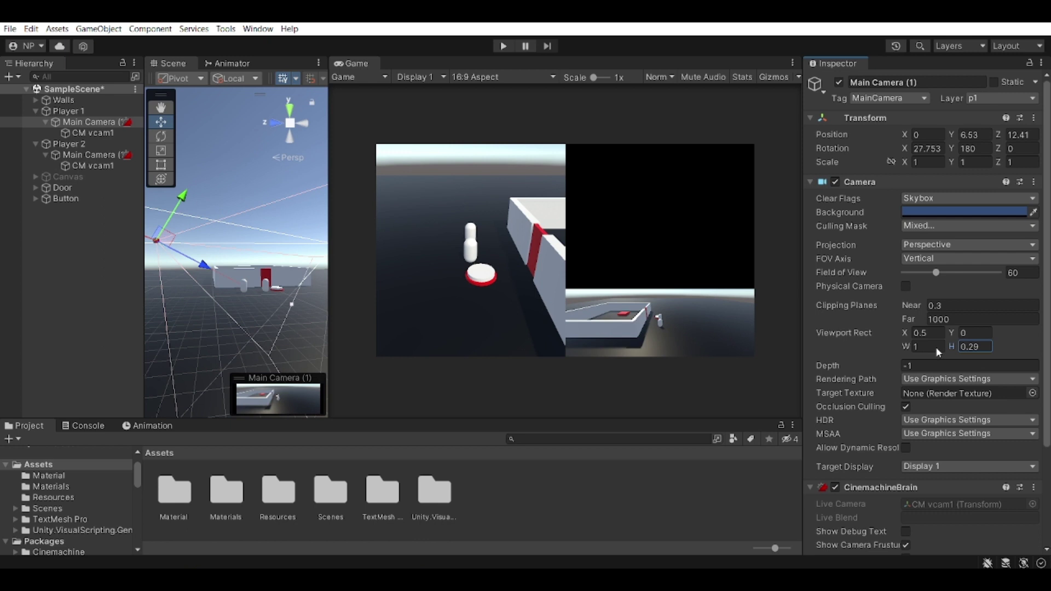
left_click_drag(898, 348, 937, 350)
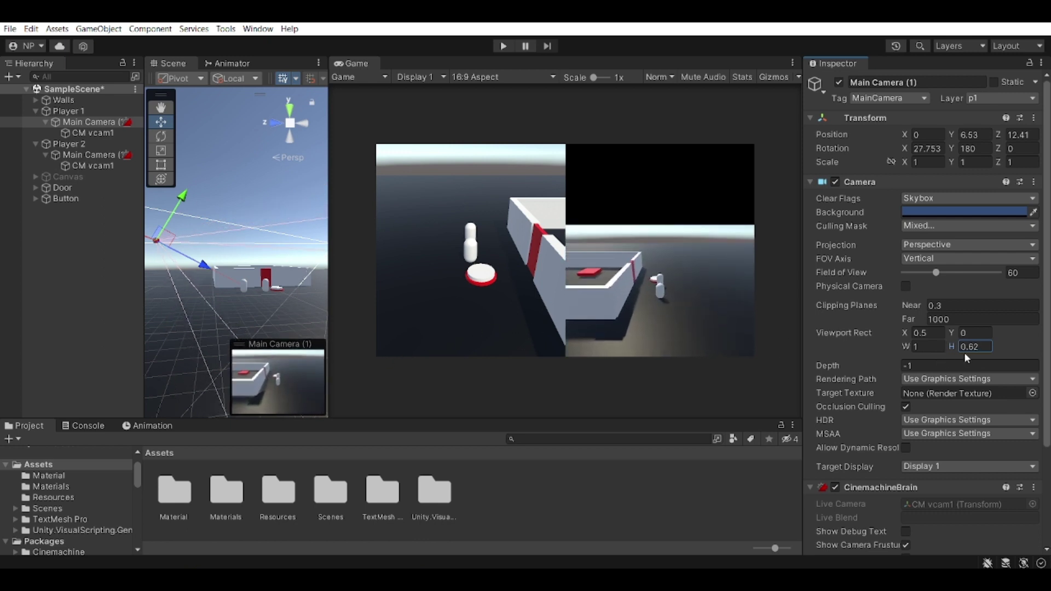
type("1")
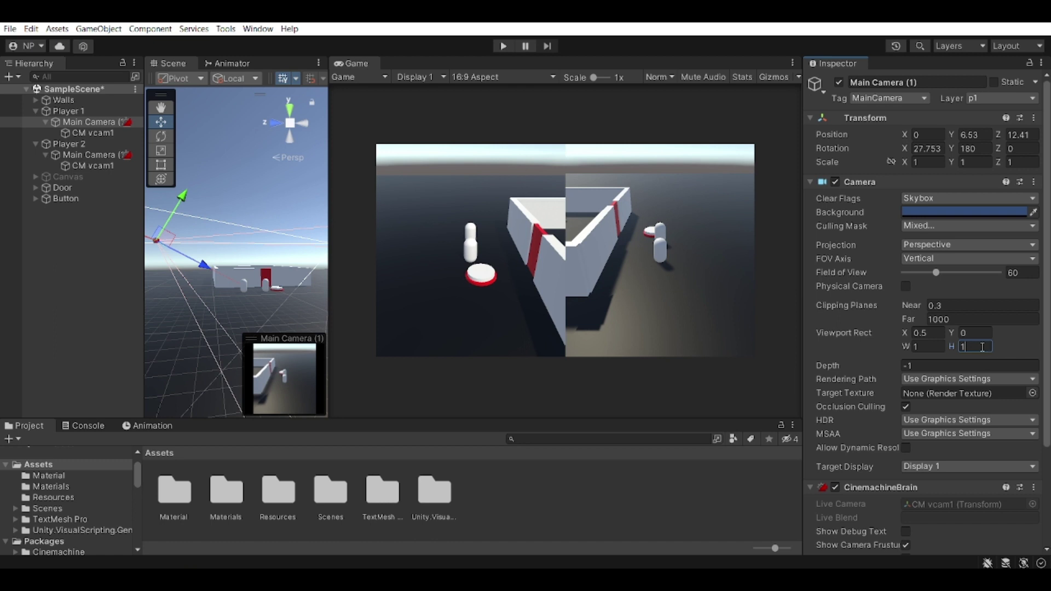
left_click(925, 333)
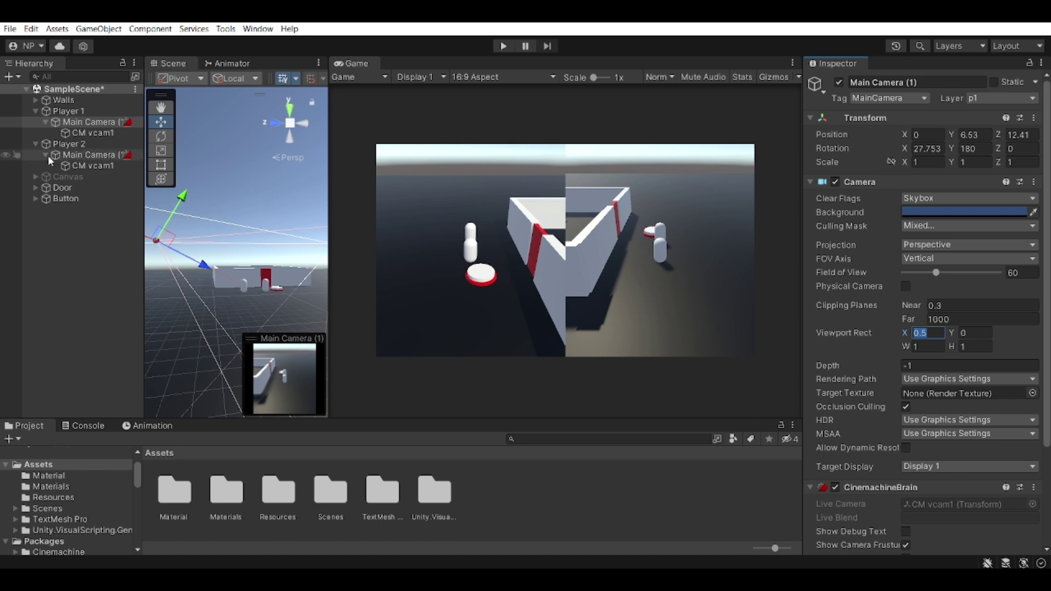
left_click(76, 155)
left_click(928, 333)
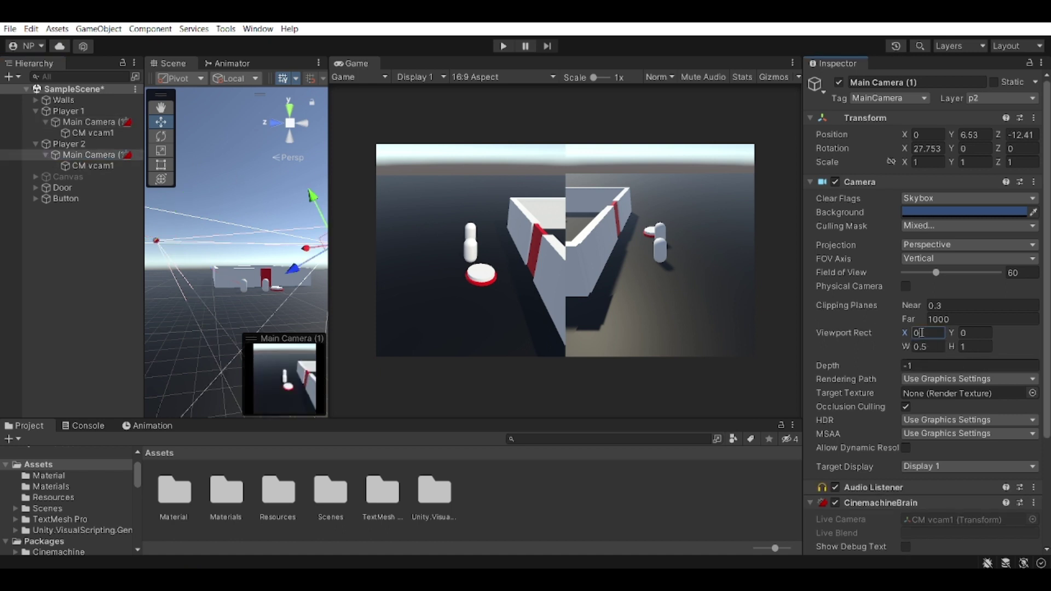
left_click(929, 347)
left_click(93, 121)
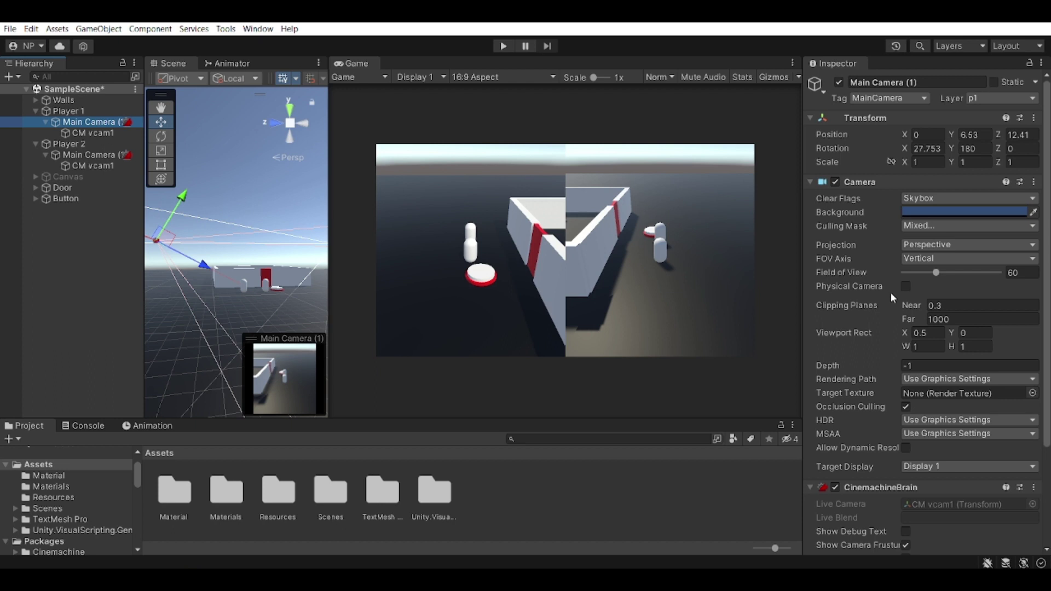
Step: Set Player 1's viewport X to 0, and Player 2's viewport width to 1 and Y to 0.5
left_click(943, 338)
type("0")
left_click(89, 155)
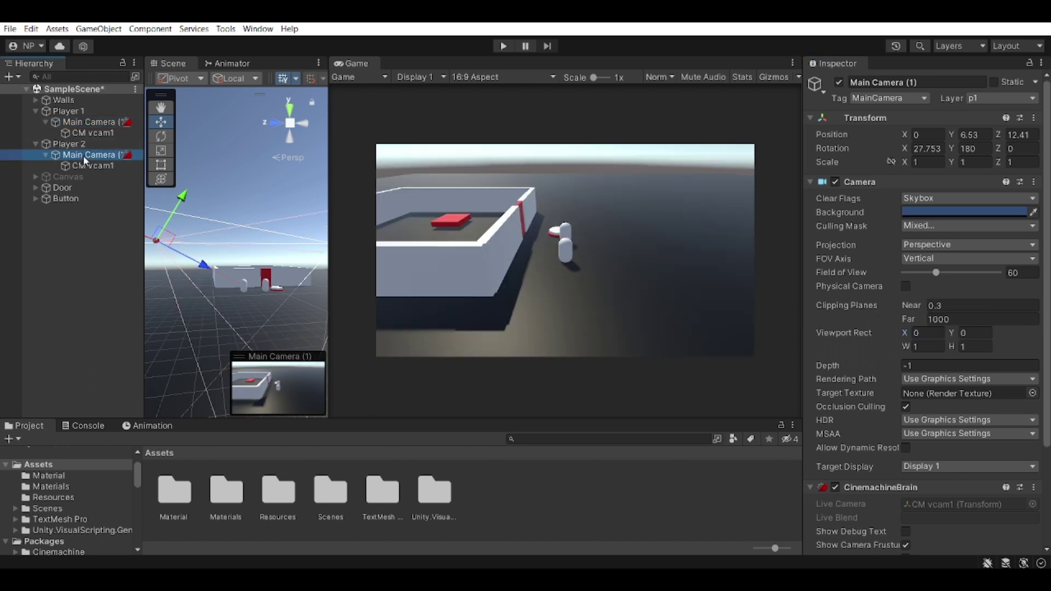
left_click(925, 346)
type("1")
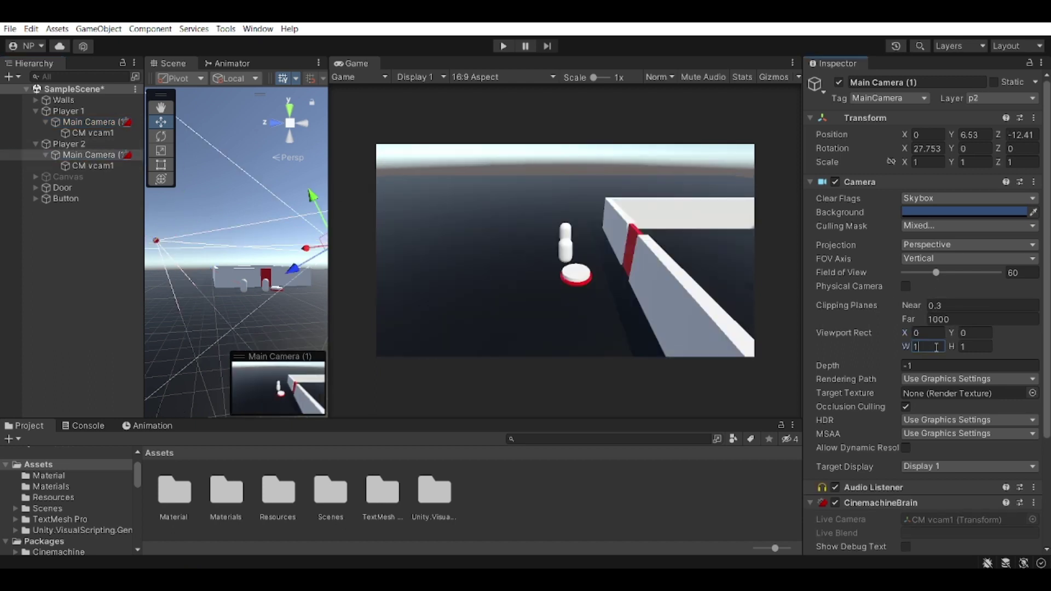
left_click(967, 333)
type("5")
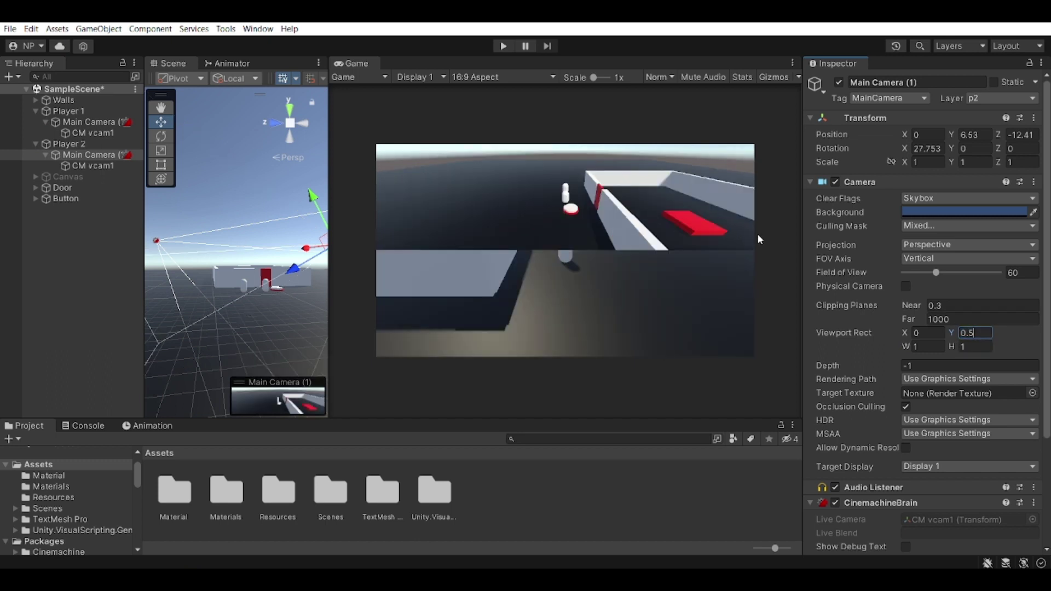
mouse_move(5, 132)
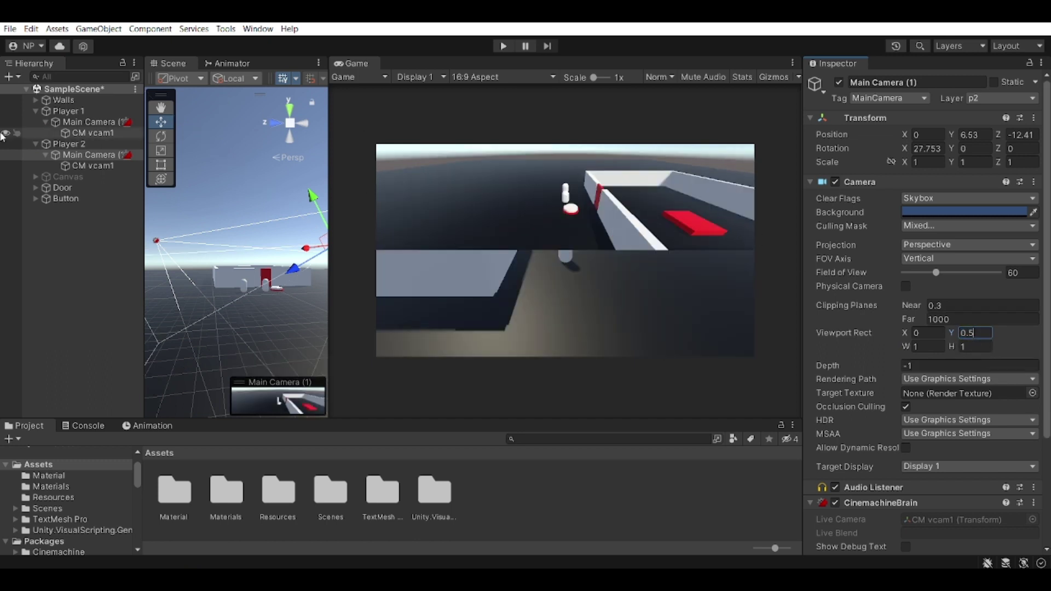
Step: Set Player 1's viewport height to 0.5 and enlarge the Scene and Game views vertically
left_click(87, 122)
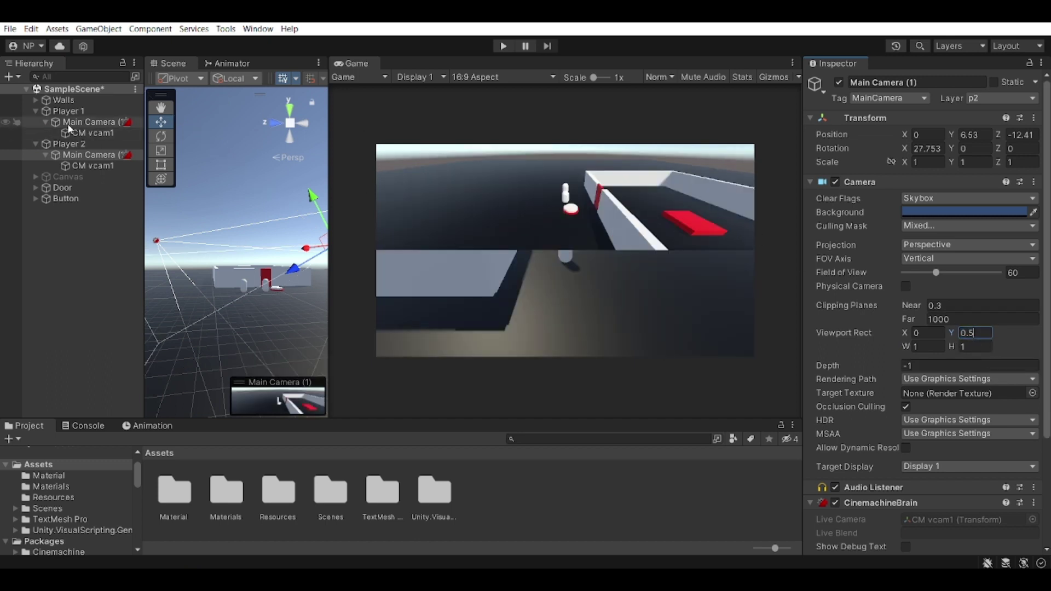
left_click(978, 343)
type("0.5")
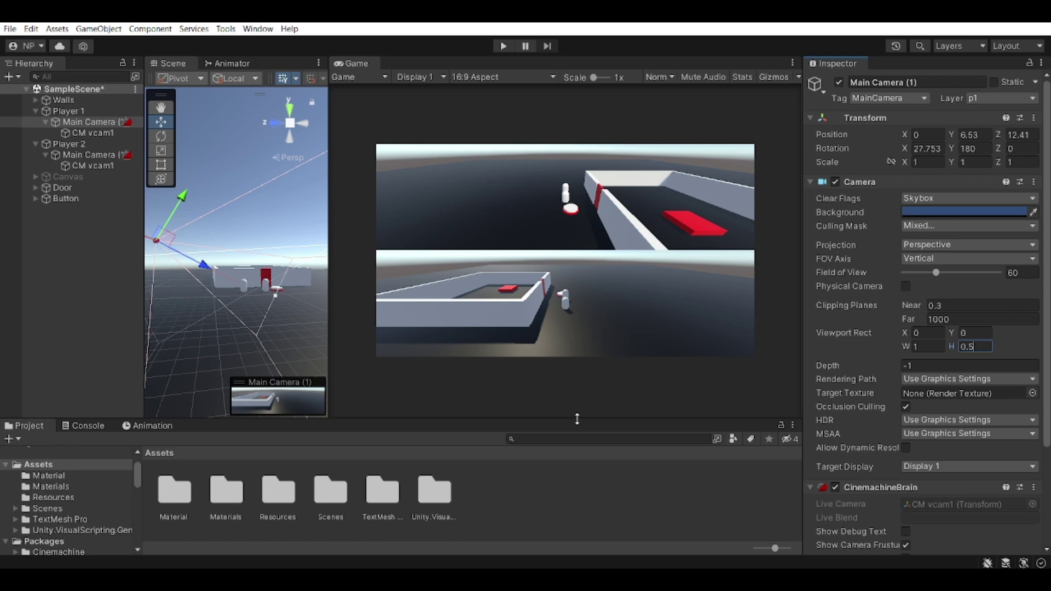
mouse_move(578, 419)
left_mouse_down()
mouse_move(592, 476)
mouse_move(592, 458)
left_mouse_up()
left_click(88, 157)
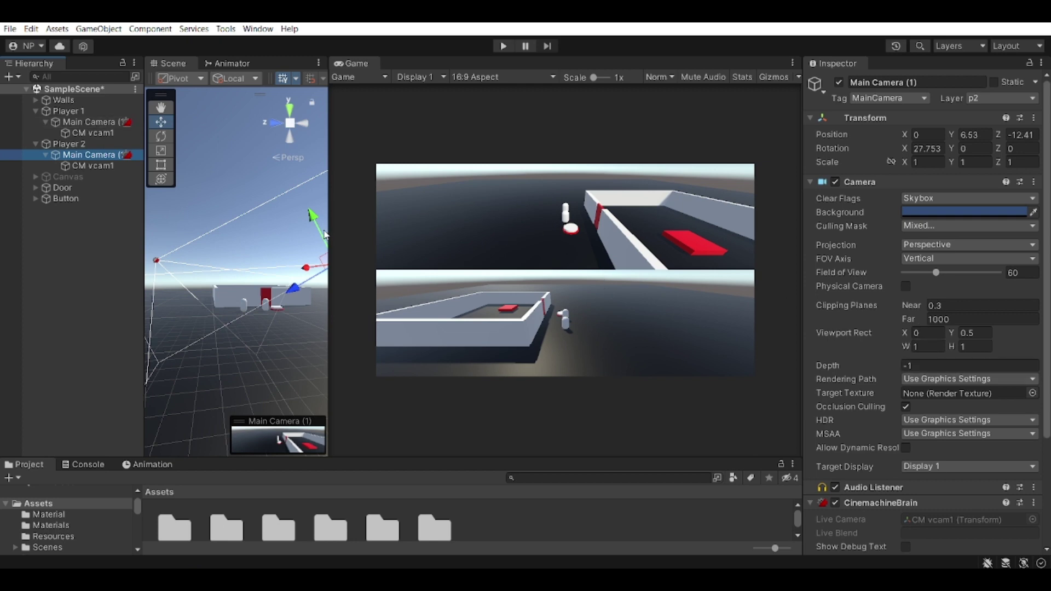
Step: Drag the Scene/Game divider left to widen the Game view
left_click_drag(329, 230, 299, 240)
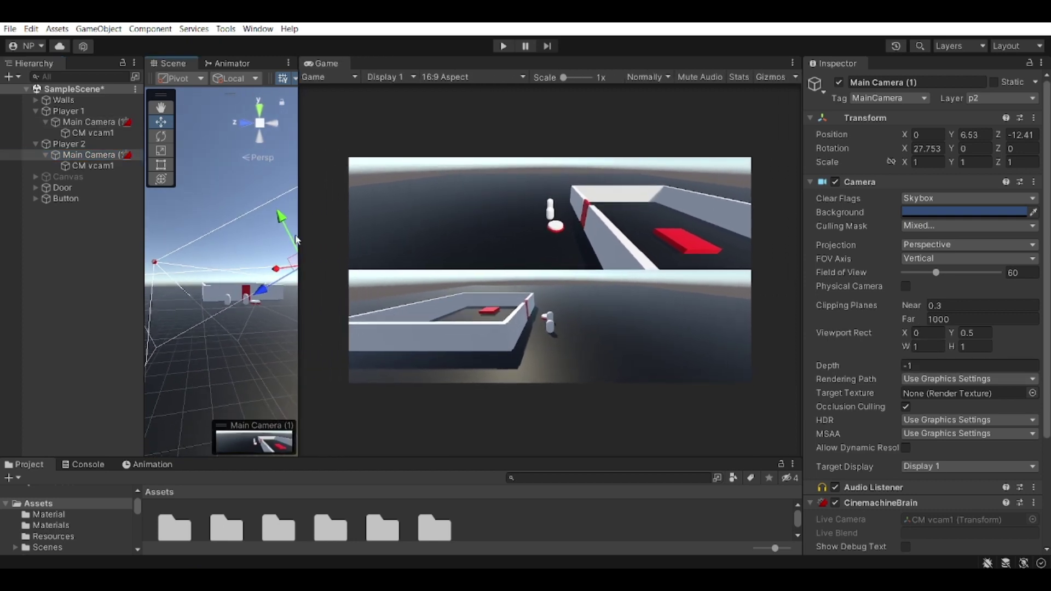